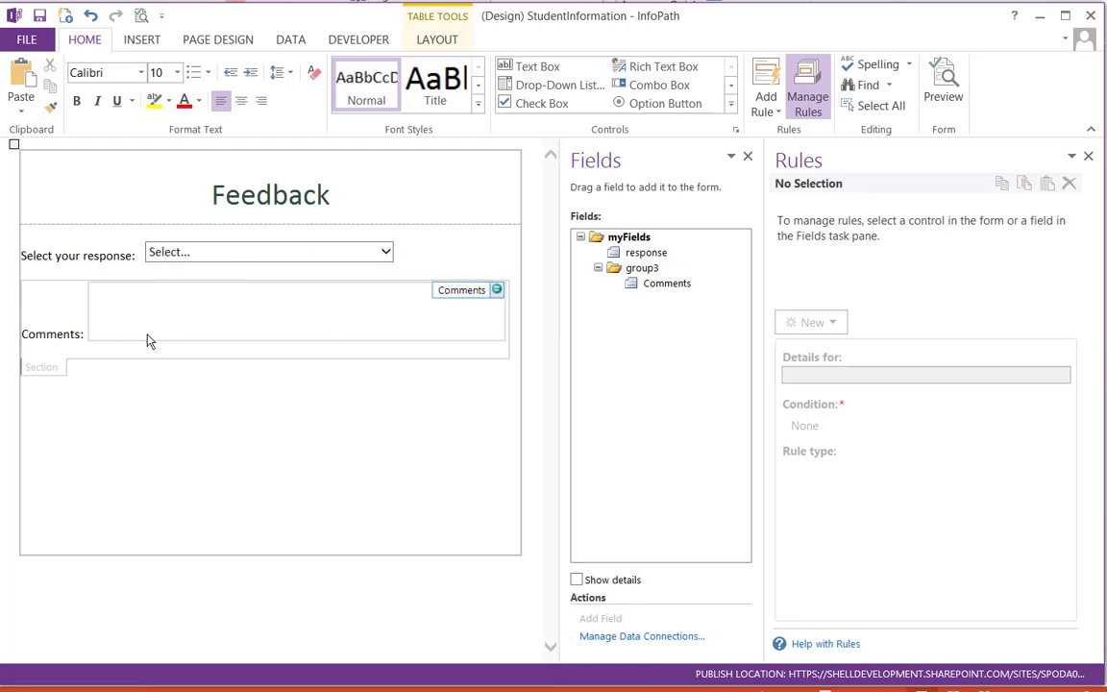
{"action": "left_click", "coordinate": [223, 262]}
{"action": "right_click", "coordinate": [239, 256]}
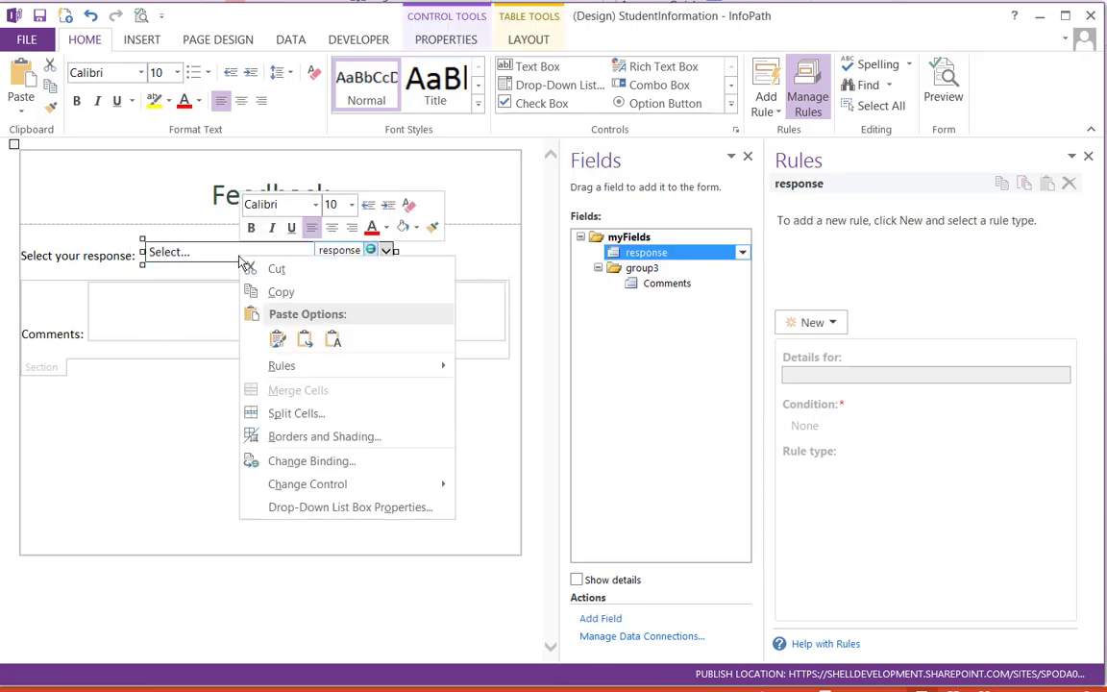
{"action": "left_click", "coordinate": [298, 508]}
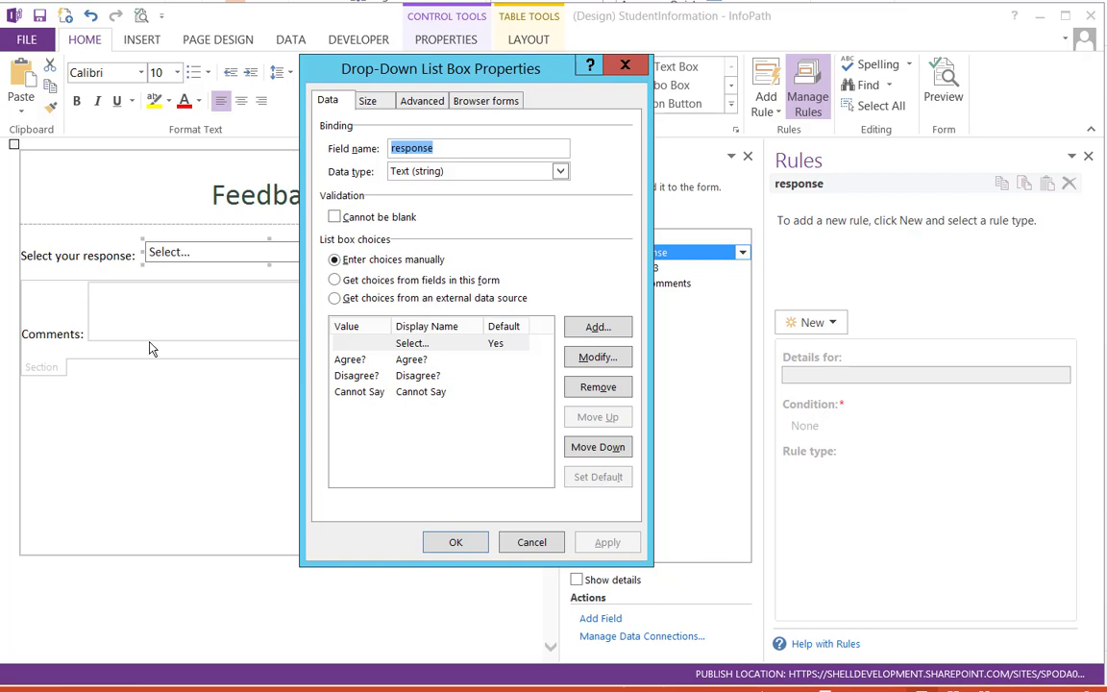
{"action": "left_click", "coordinate": [531, 542]}
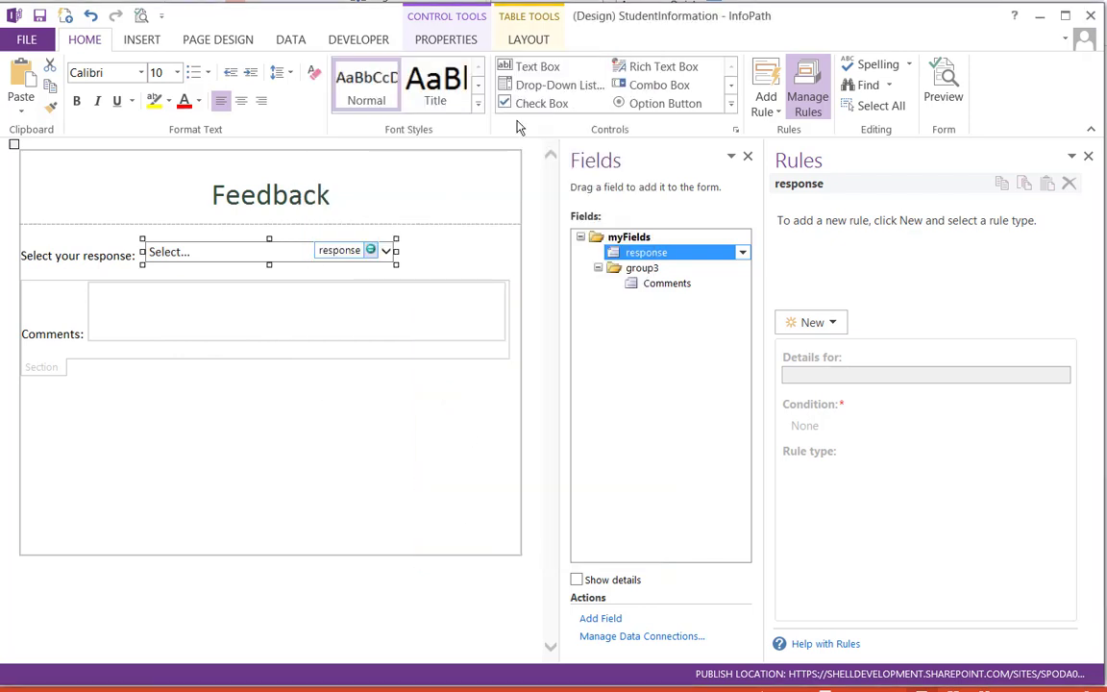
{"action": "left_click", "coordinate": [140, 17]}
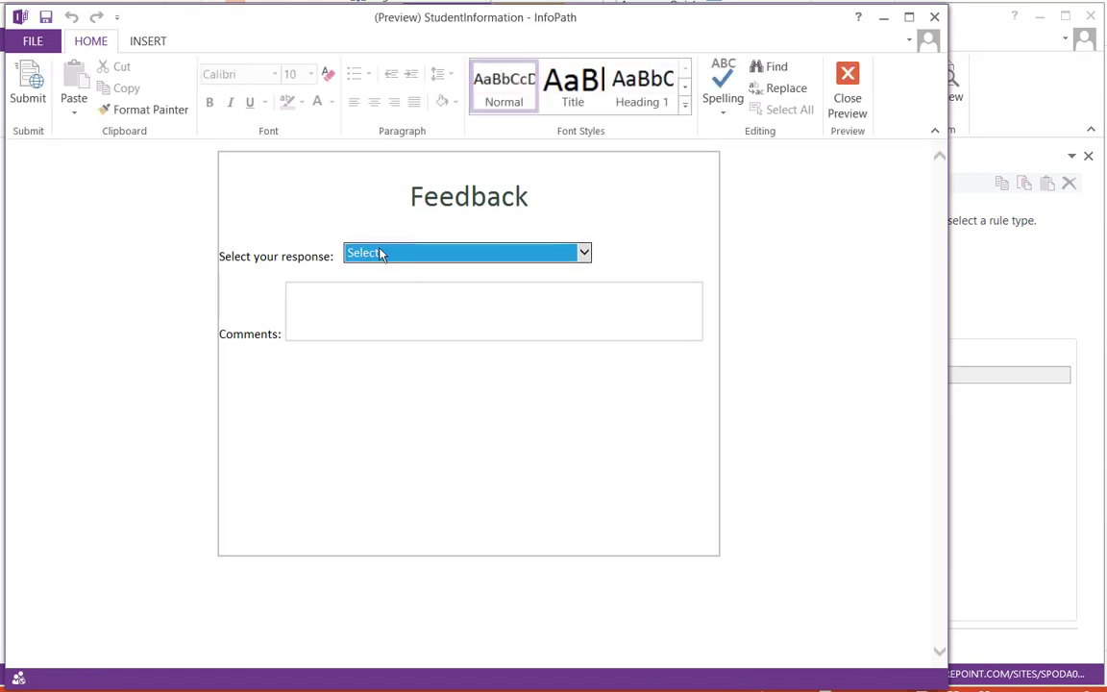
{"action": "left_click", "coordinate": [383, 252]}
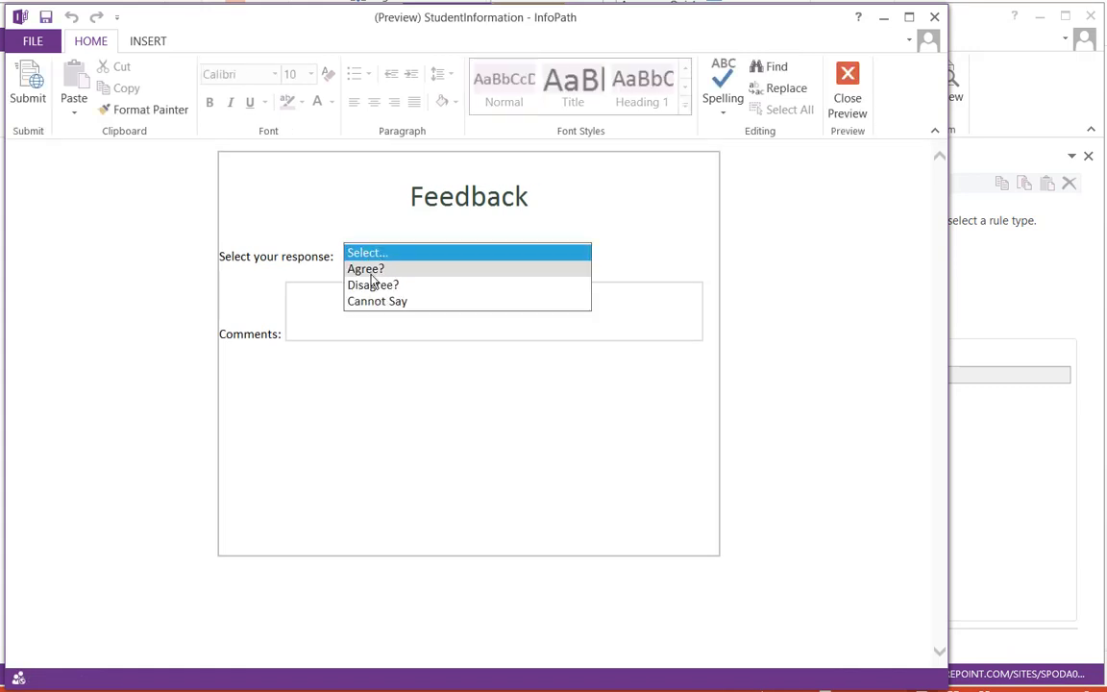
{"action": "left_click", "coordinate": [286, 302]}
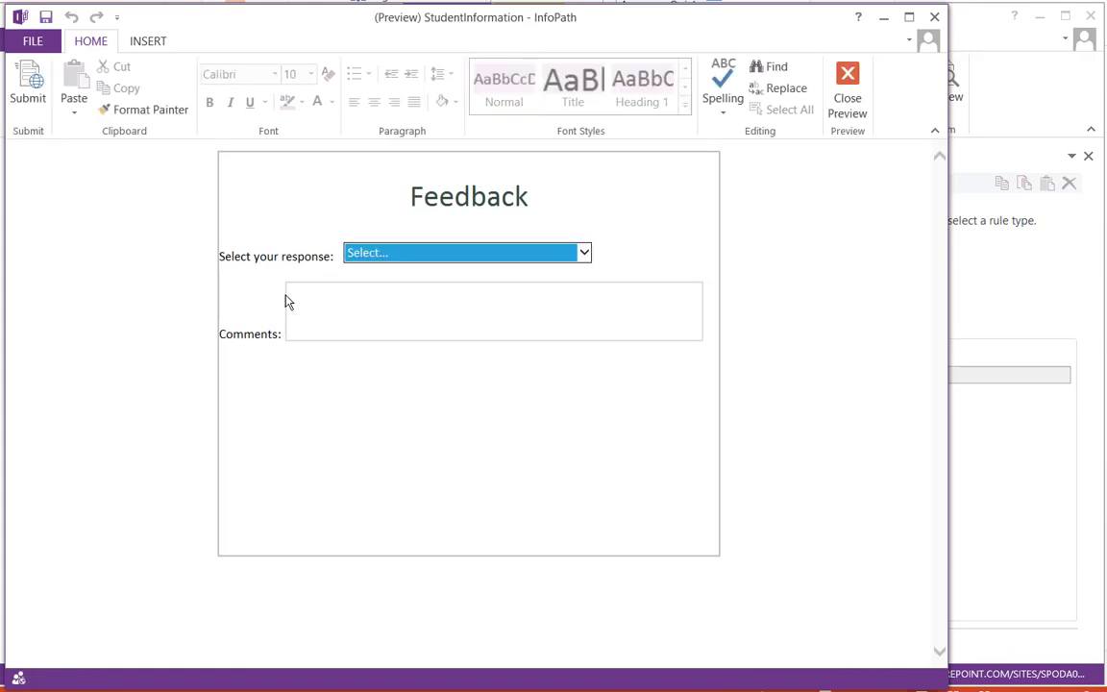
{"action": "left_click", "coordinate": [377, 258]}
{"action": "left_click", "coordinate": [365, 269]}
{"action": "left_click", "coordinate": [388, 292]}
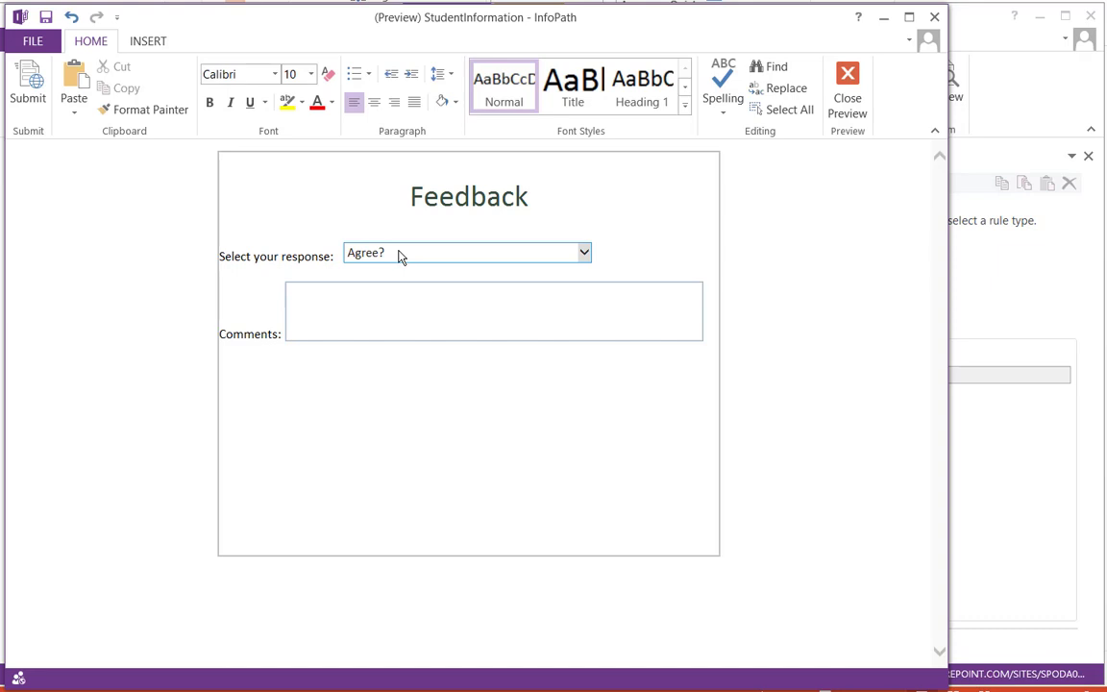
{"action": "left_click", "coordinate": [399, 256]}
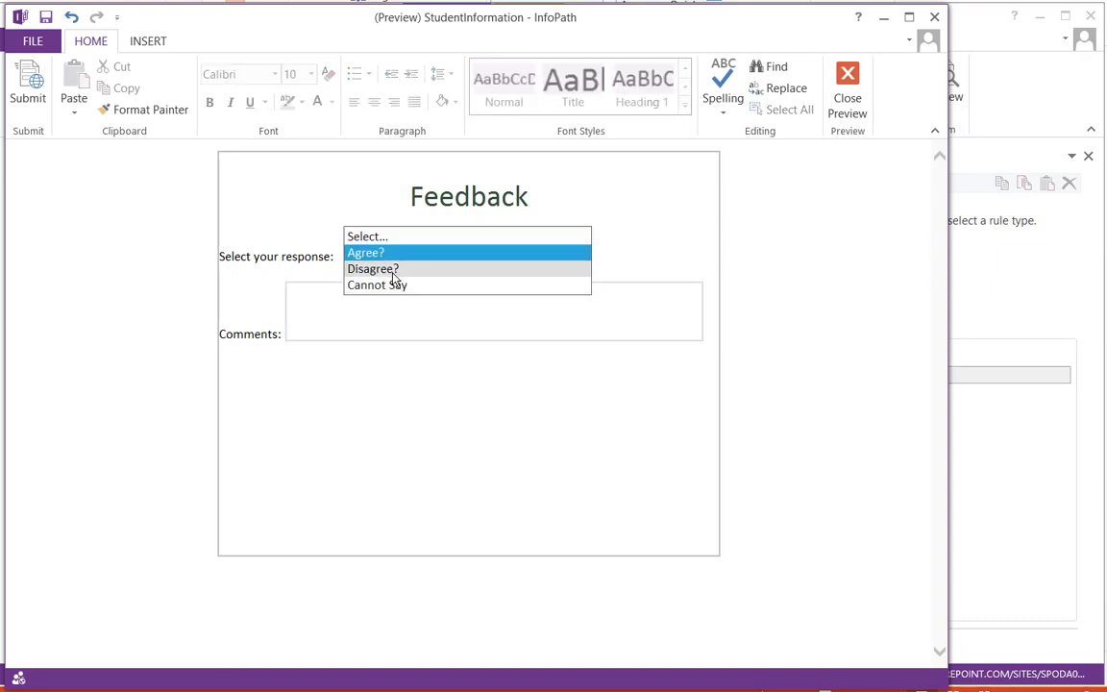
{"action": "left_click", "coordinate": [394, 270]}
{"action": "left_click", "coordinate": [848, 96]}
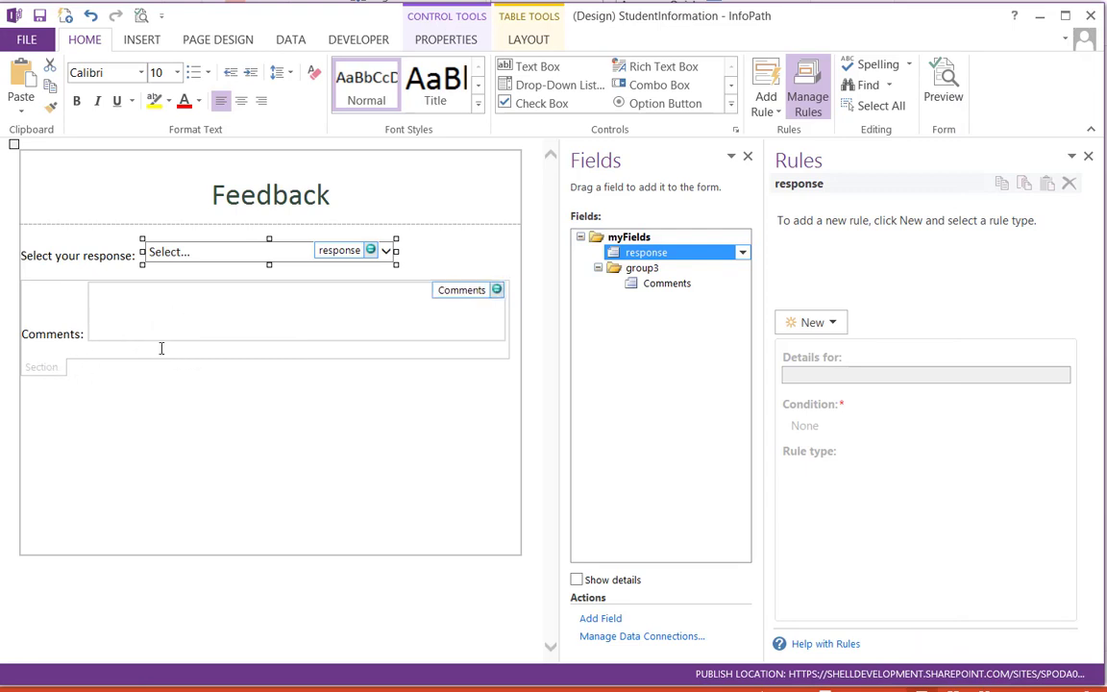
Add a formatting rule named RuleToShowHideCOmment to the group3 section that hides this control.
{"action": "left_click", "coordinate": [58, 354]}
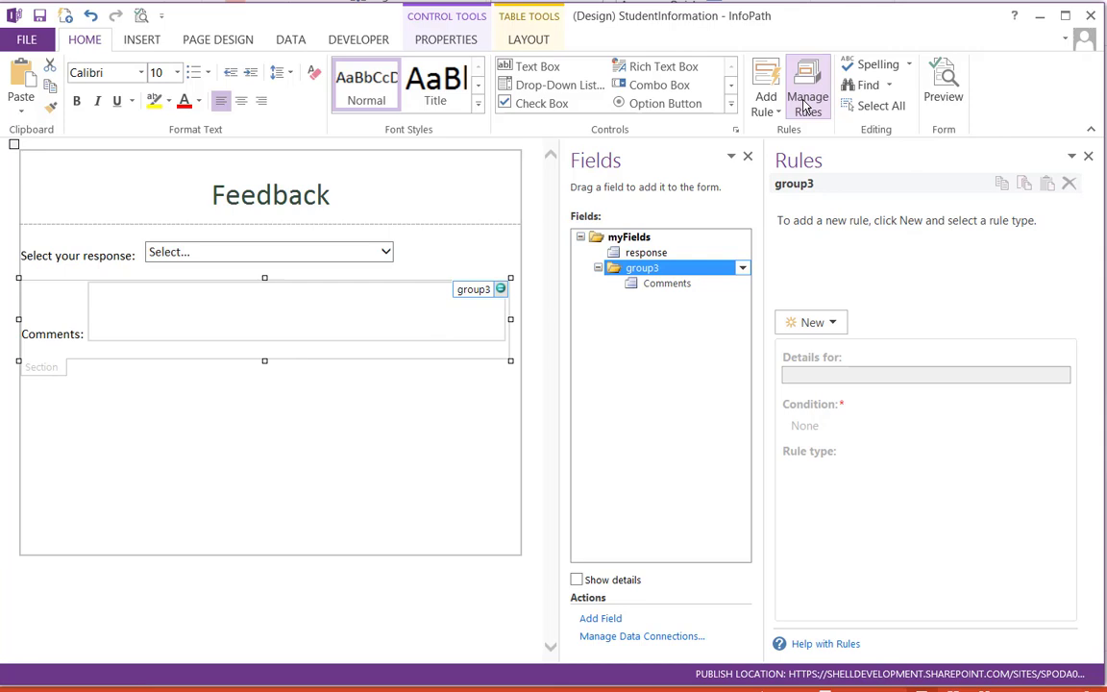
{"action": "left_click", "coordinate": [837, 324]}
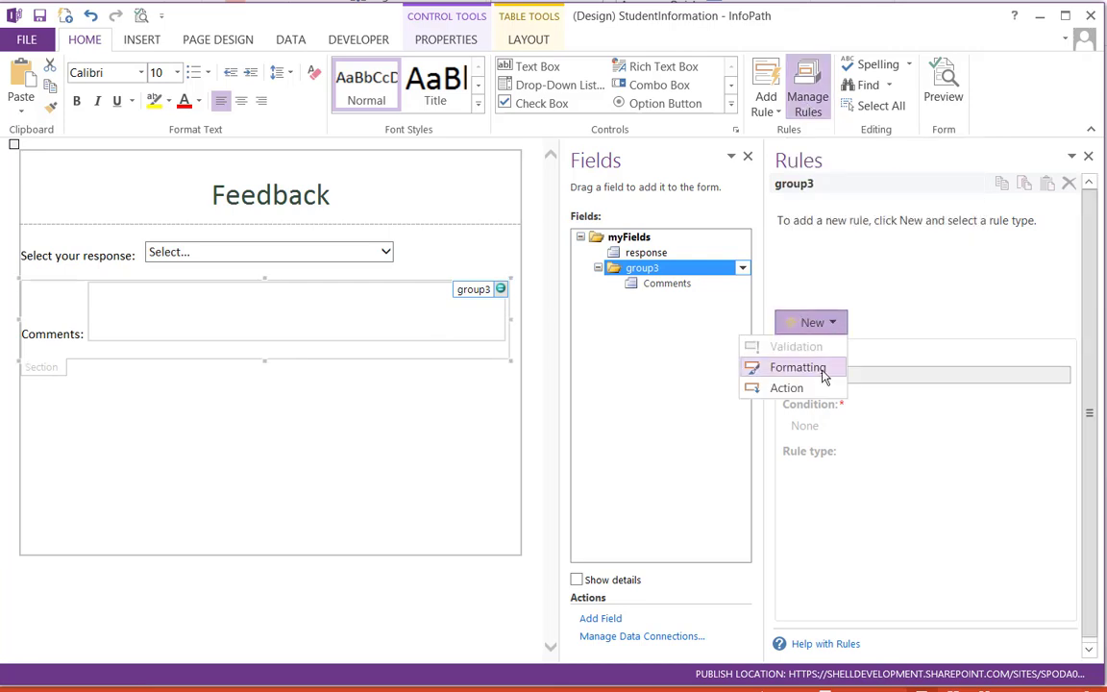
{"action": "left_click", "coordinate": [823, 369]}
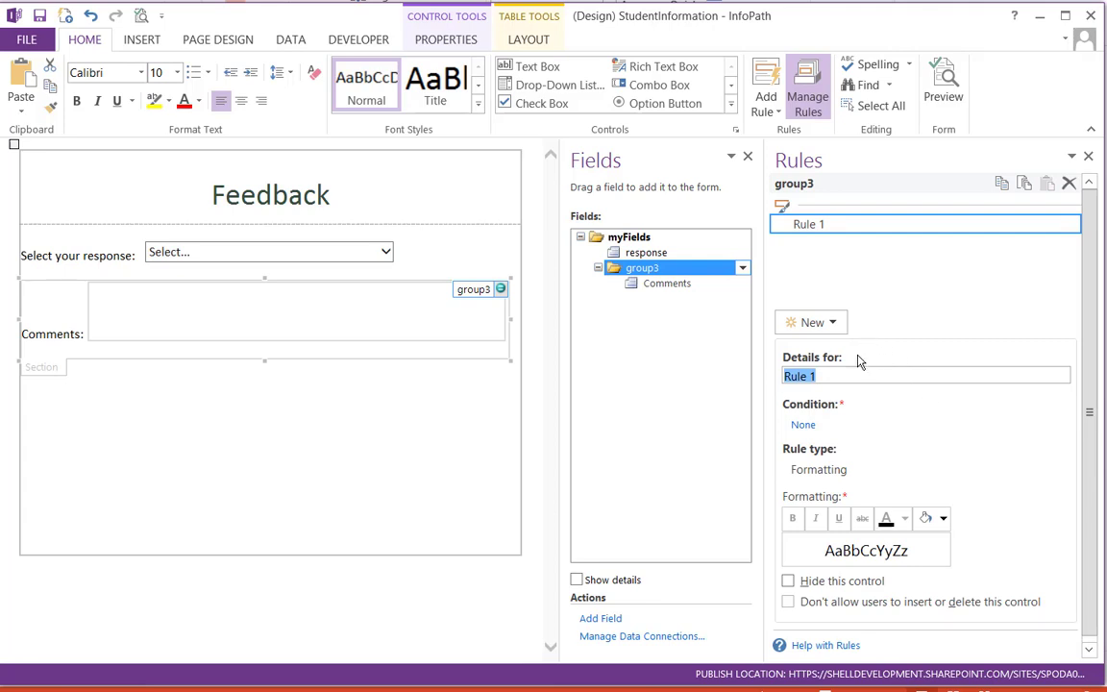
{"action": "type", "text": "RuleTO SHo"}
{"action": "key", "text": "BackSpace"}
{"action": "key", "text": "BackSpace"}
{"action": "key", "text": "BackSpace"}
{"action": "key", "text": "BackSpace"}
{"action": "key", "text": "BackSpace"}
{"action": "key", "text": "BackSpace"}
{"action": "type", "text": "ToShow"}
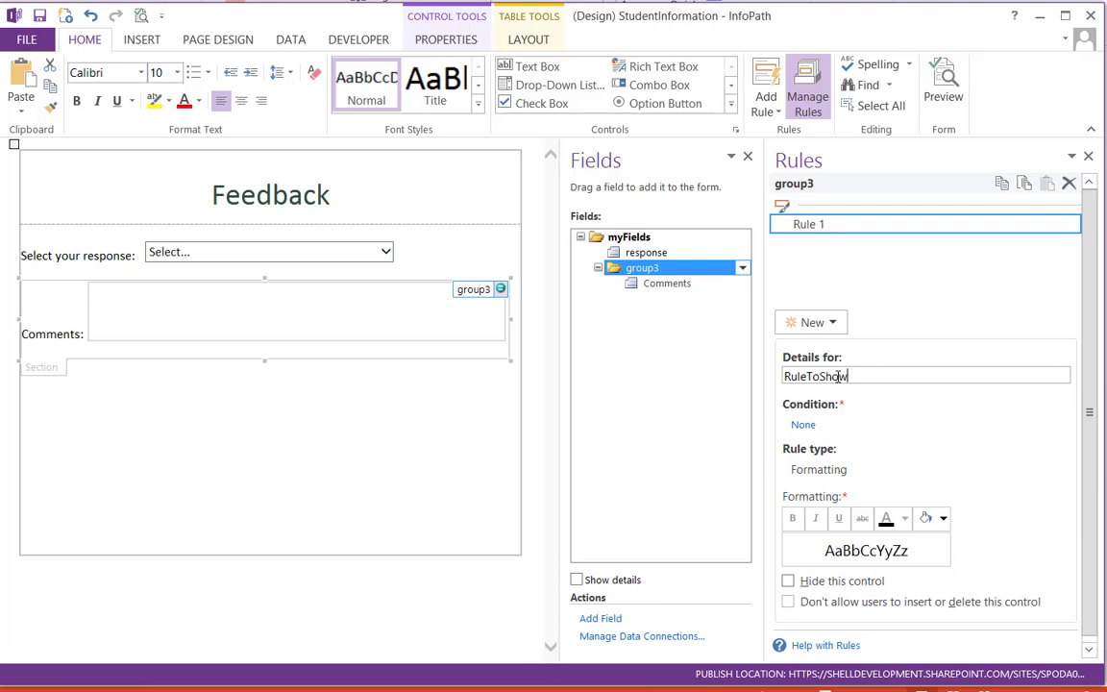
{"action": "type", "text": "HideCOmment"}
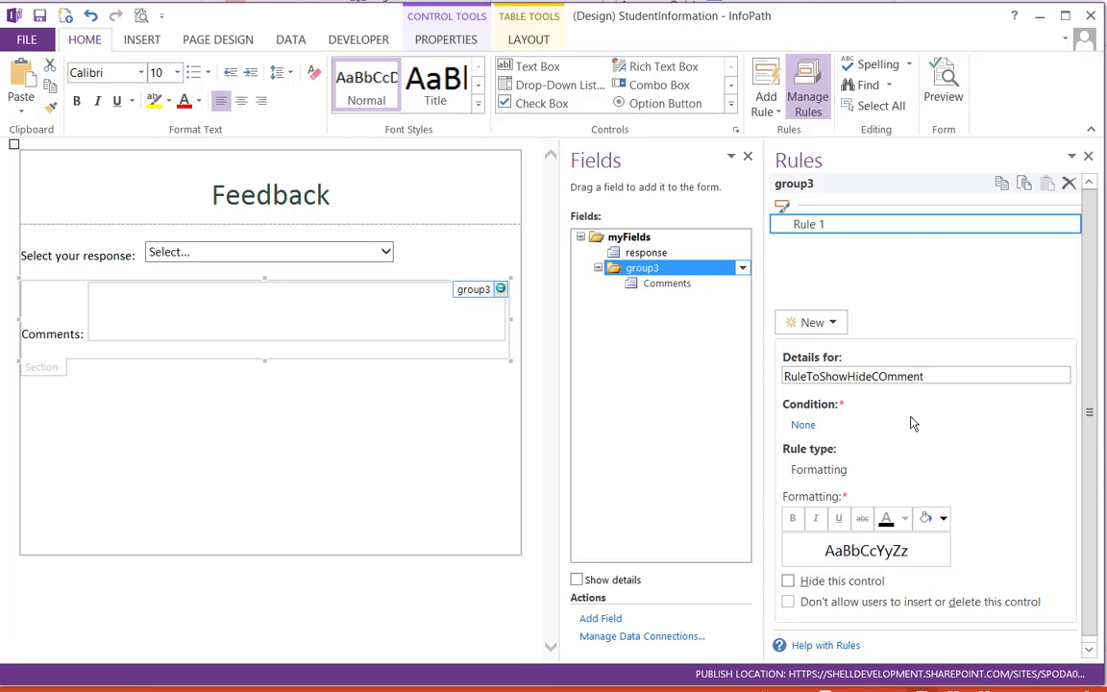
{"action": "left_click", "coordinate": [789, 581]}
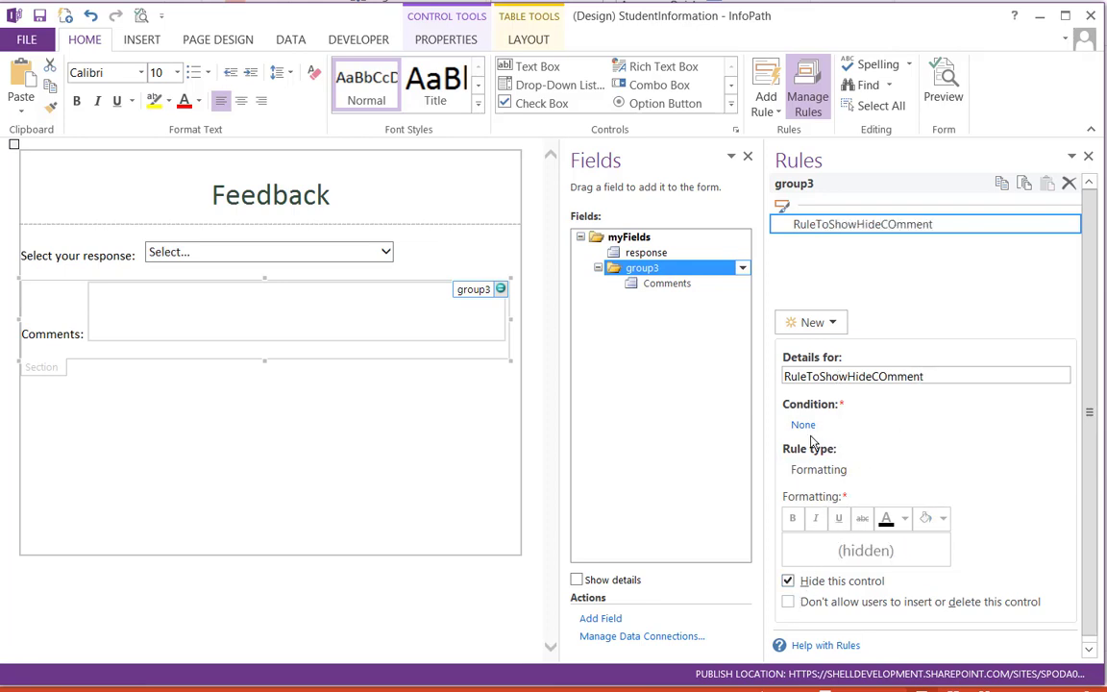
Set the rule's condition to: response field is not equal to the text 'Disagree?'.
{"action": "left_click", "coordinate": [804, 425]}
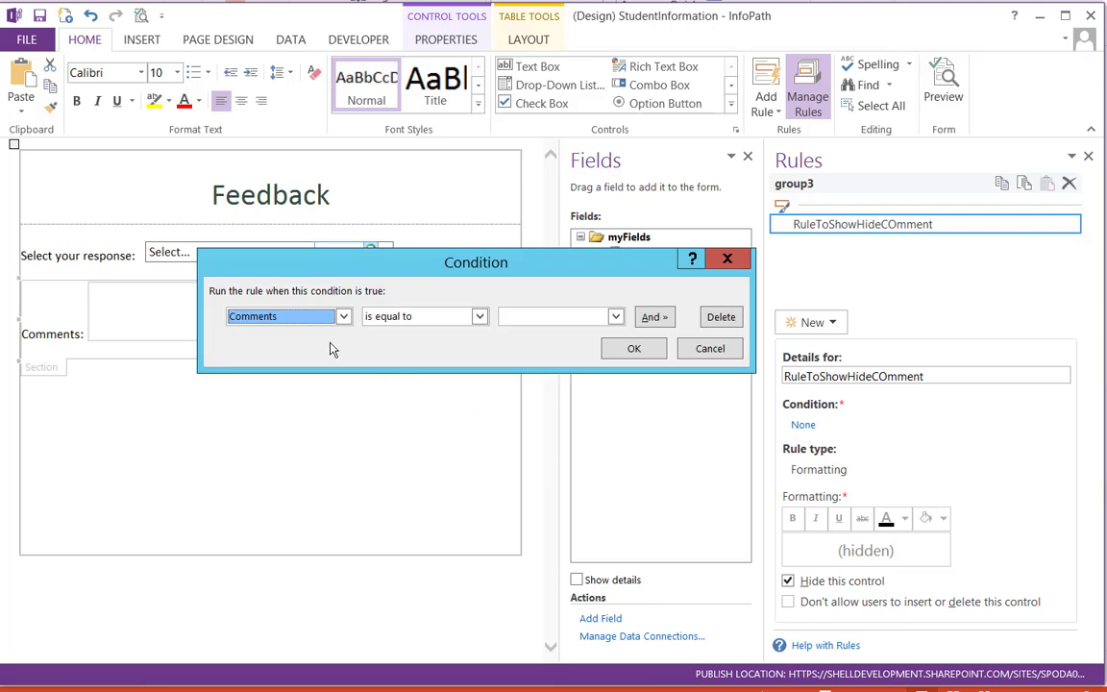
{"action": "left_click", "coordinate": [343, 316]}
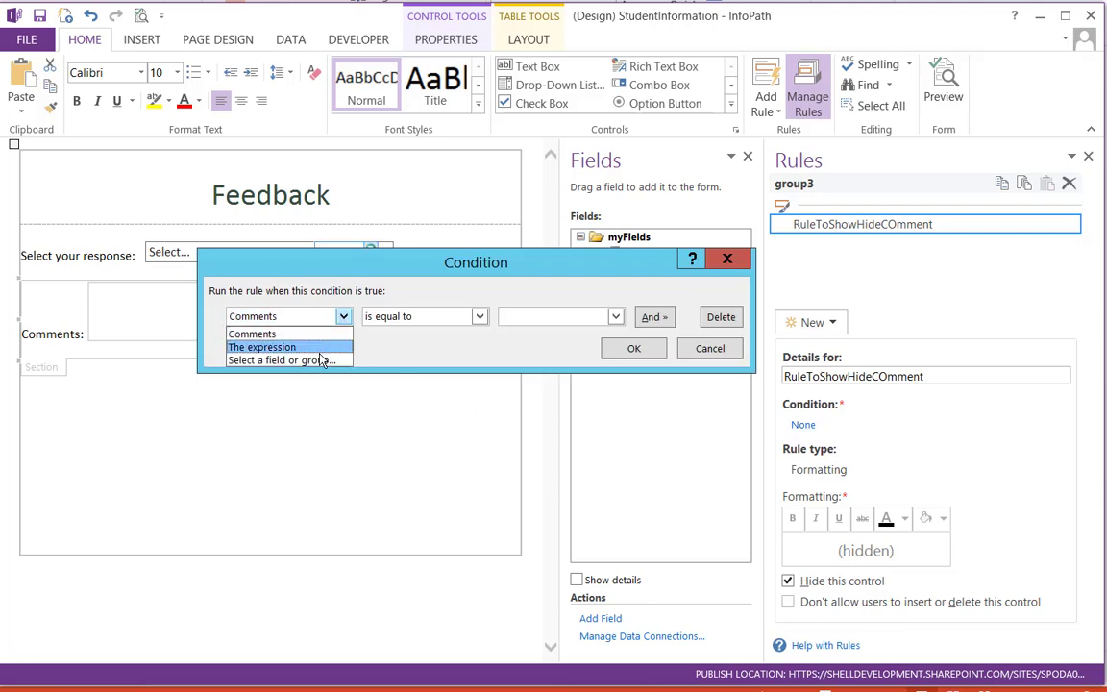
{"action": "left_click", "coordinate": [320, 359]}
{"action": "left_click", "coordinate": [413, 229]}
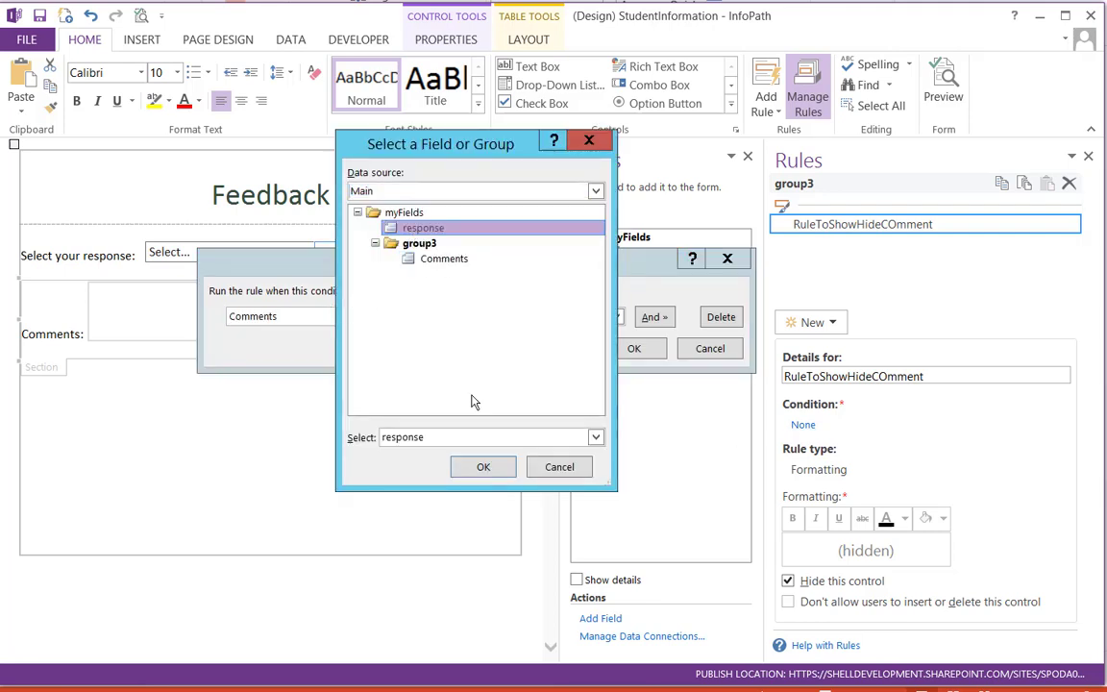
{"action": "left_click", "coordinate": [483, 467]}
{"action": "left_click", "coordinate": [445, 323]}
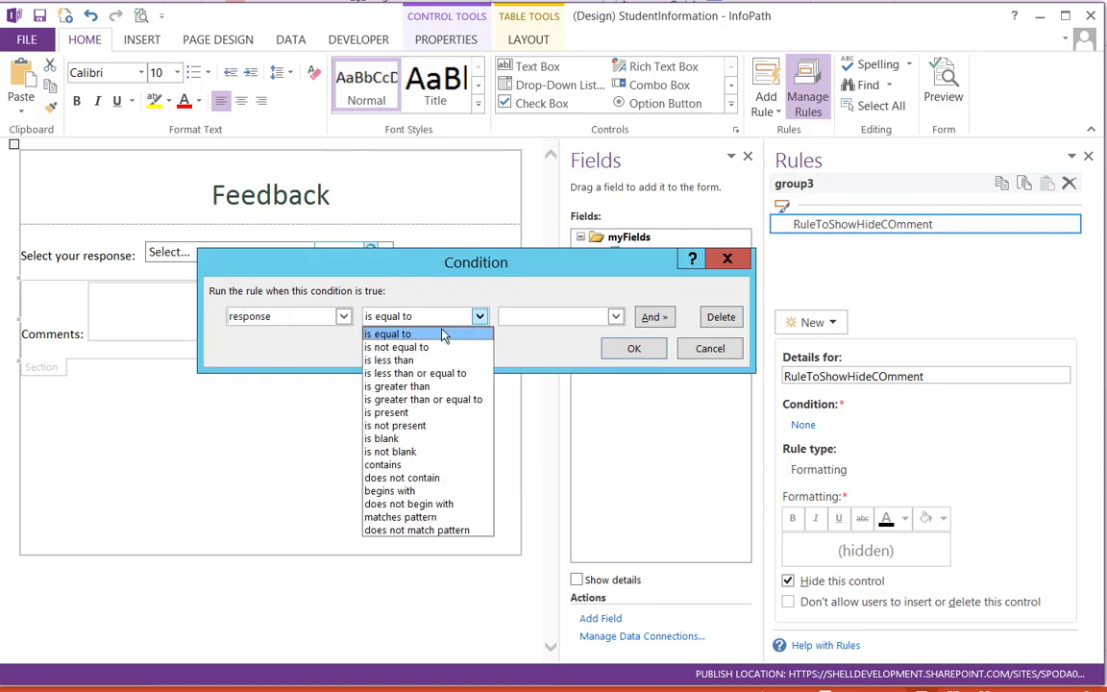
{"action": "left_click", "coordinate": [394, 350]}
{"action": "left_click", "coordinate": [553, 324]}
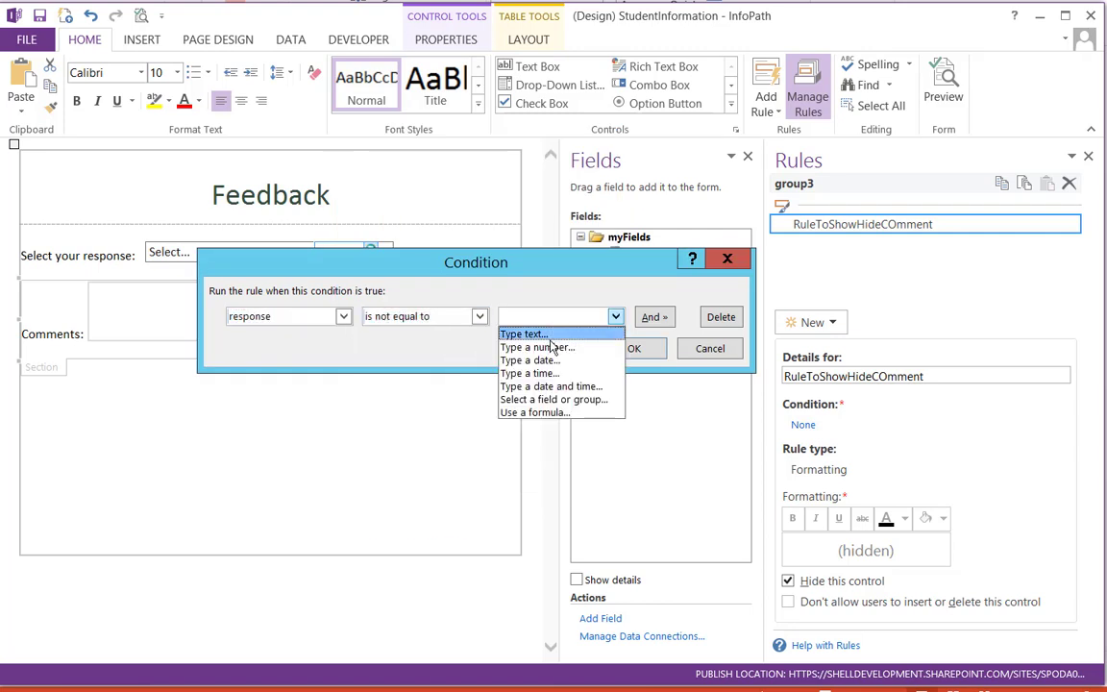
{"action": "left_click", "coordinate": [551, 334]}
{"action": "type", "text": "Disagree"}
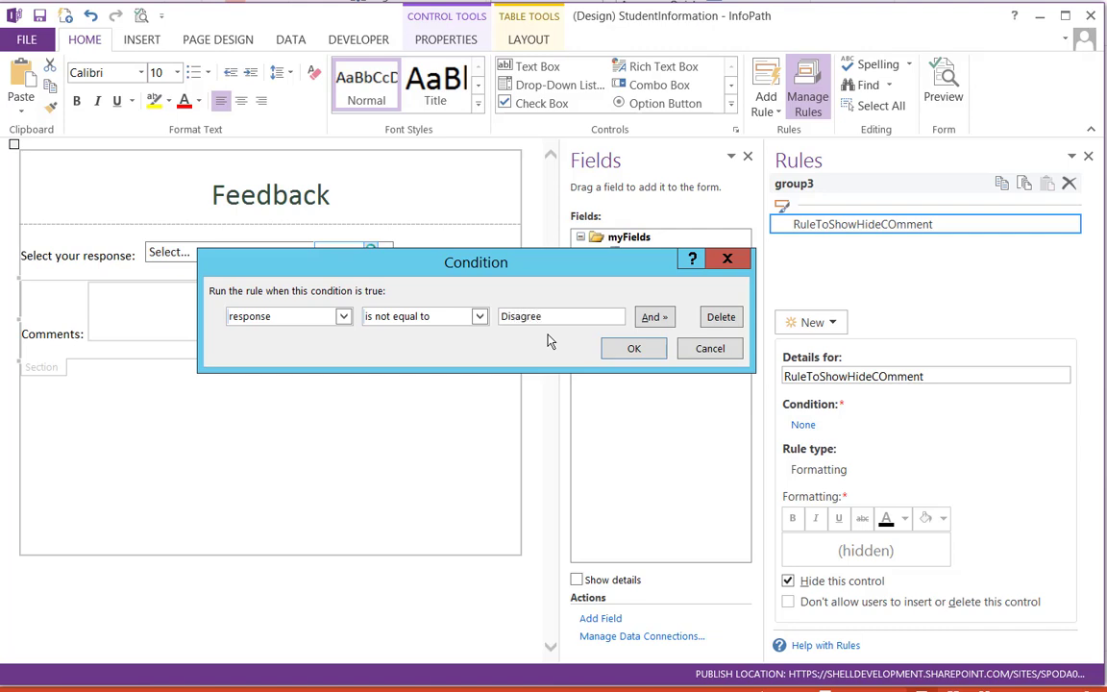
{"action": "type", "text": "?"}
{"action": "left_click", "coordinate": [633, 348]}
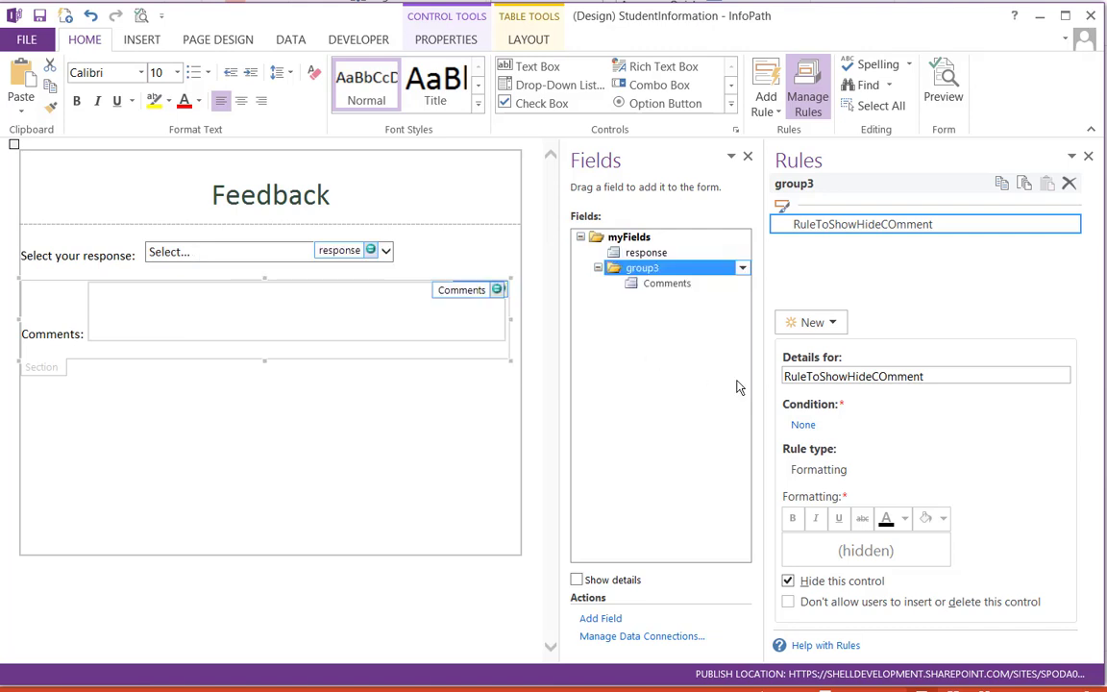
{"action": "left_click", "coordinate": [317, 252]}
{"action": "right_click", "coordinate": [317, 252]}
{"action": "left_click", "coordinate": [375, 501]}
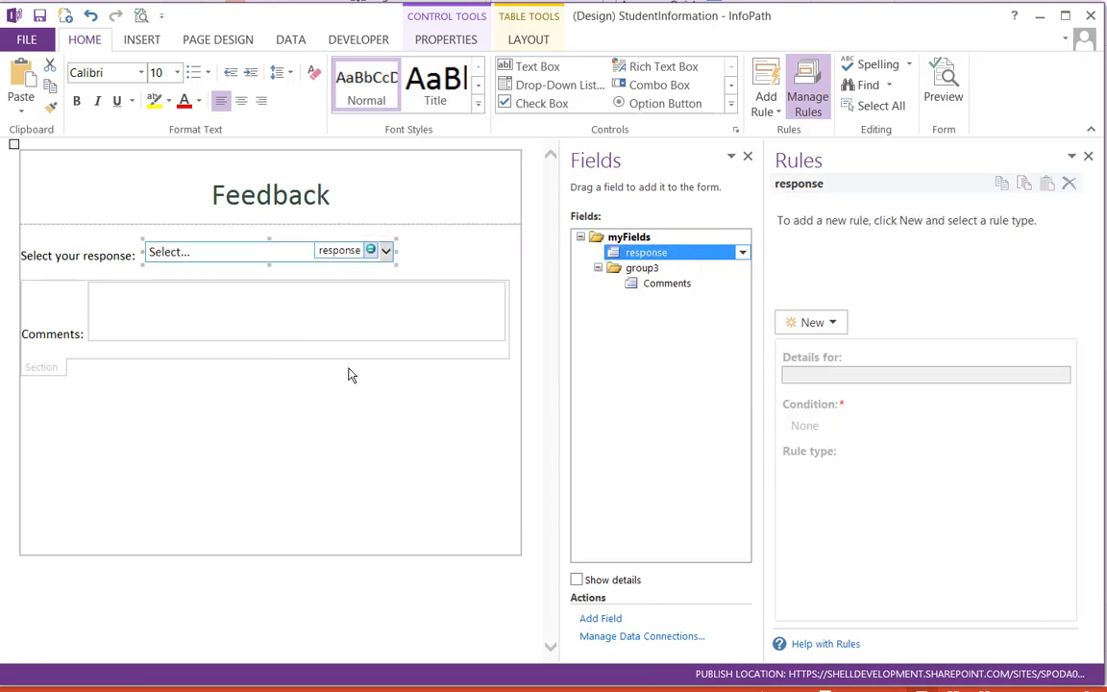
{"action": "left_click", "coordinate": [524, 375]}
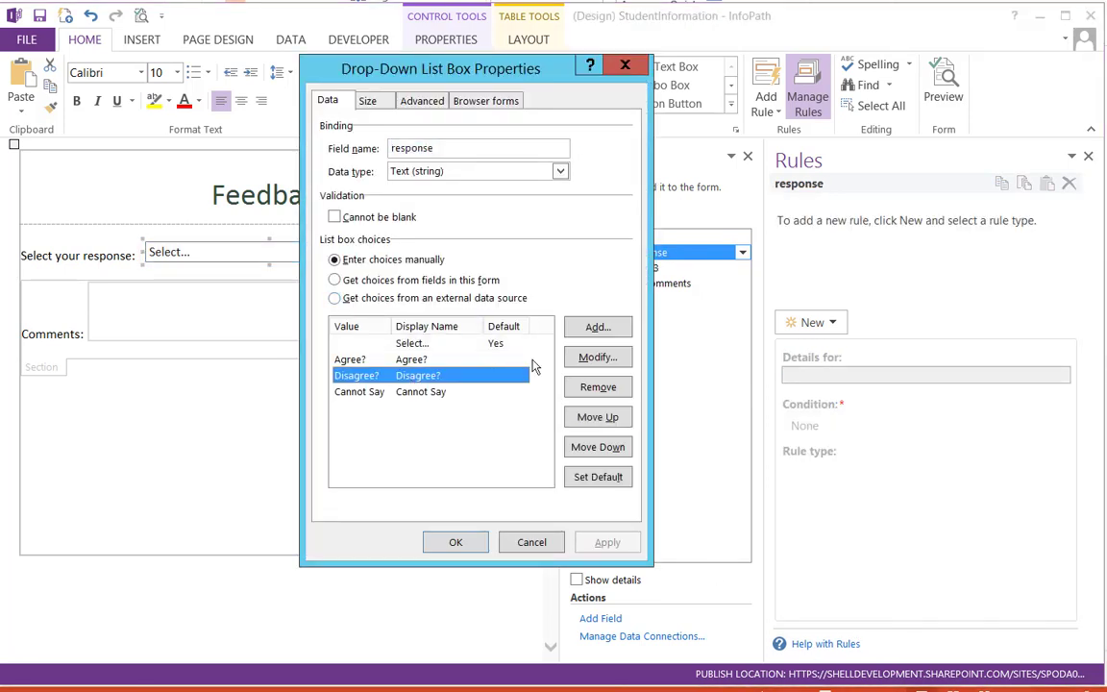
{"action": "left_click", "coordinate": [598, 357]}
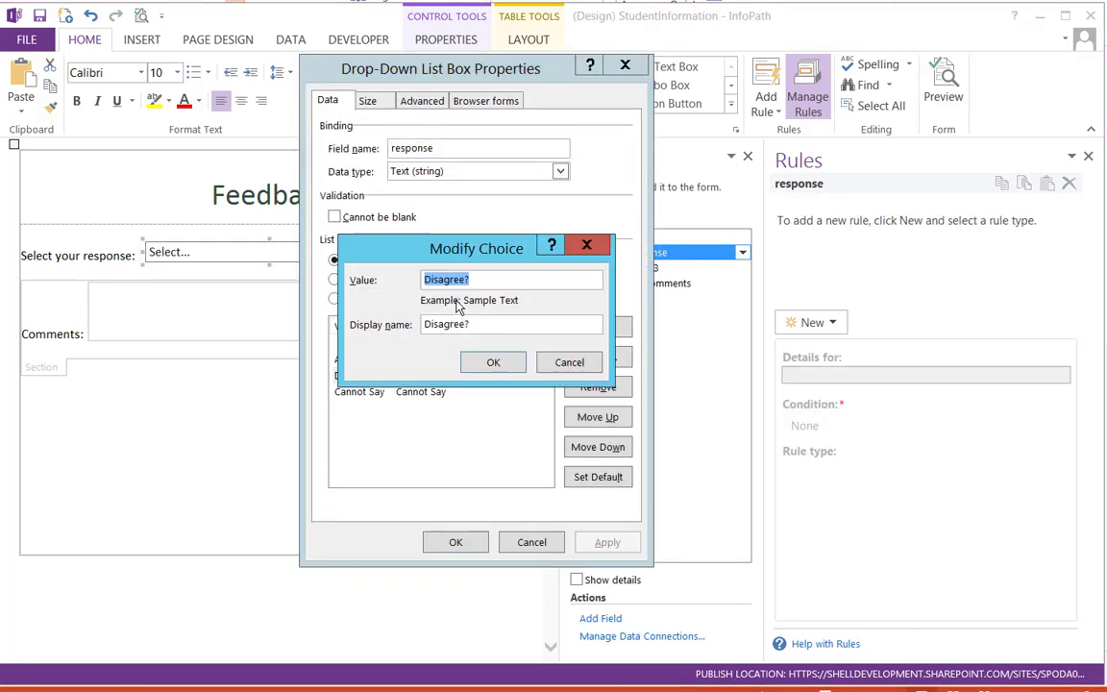
{"action": "left_click", "coordinate": [493, 362]}
{"action": "left_click", "coordinate": [456, 542]}
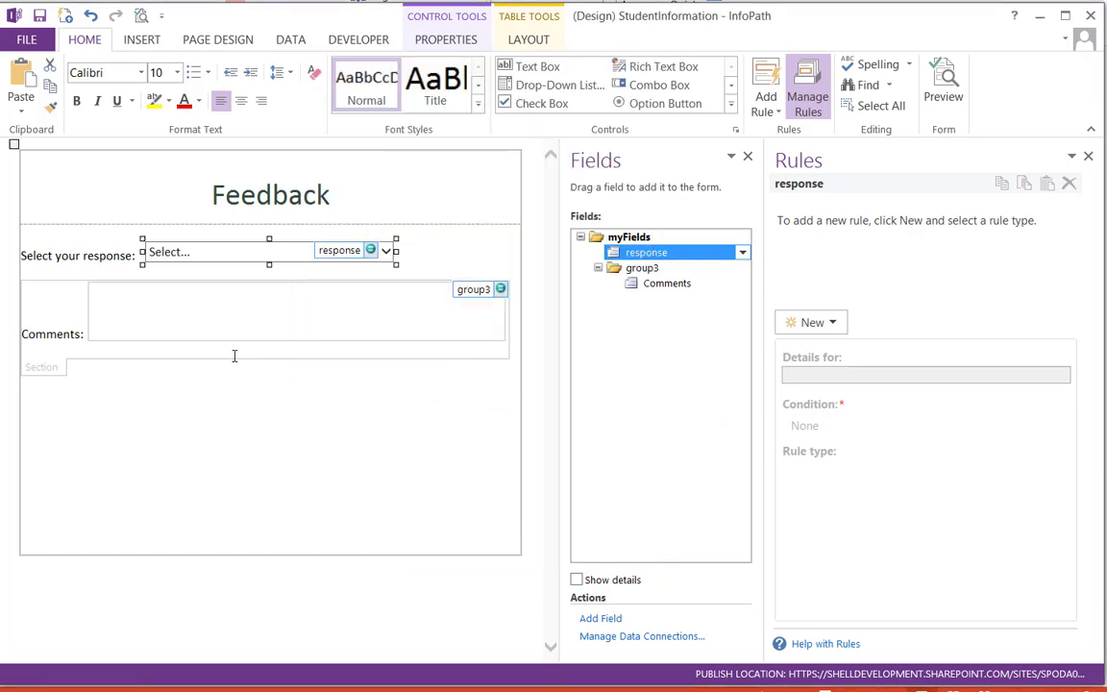
{"action": "left_click", "coordinate": [55, 371]}
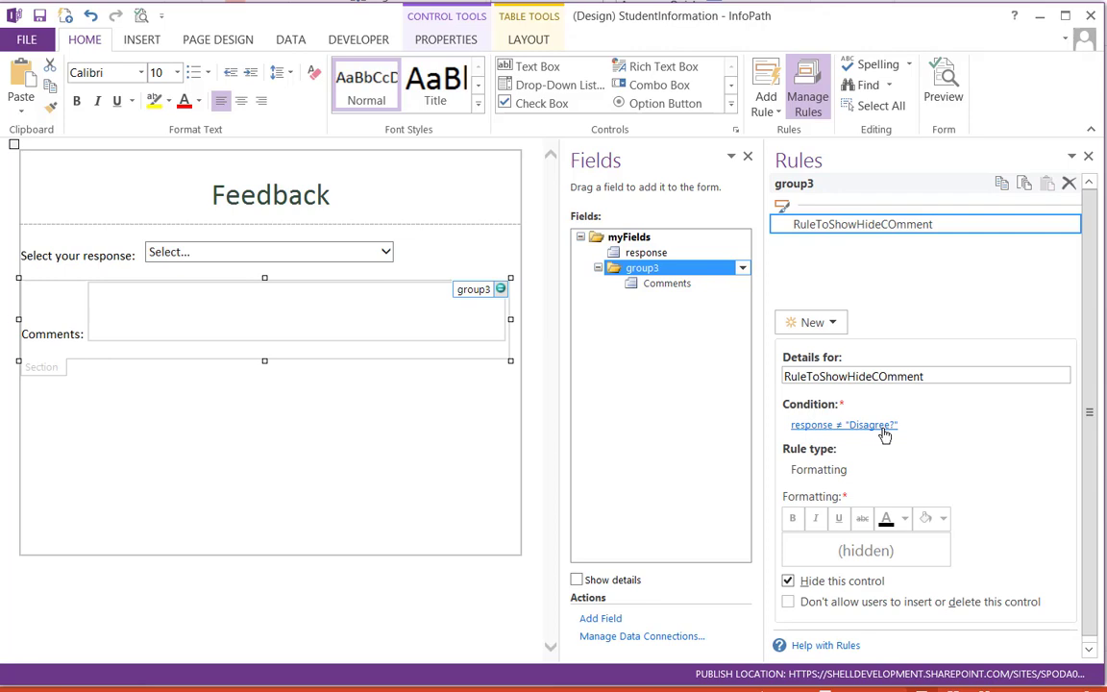
{"action": "left_click", "coordinate": [879, 426]}
{"action": "left_click", "coordinate": [557, 316]}
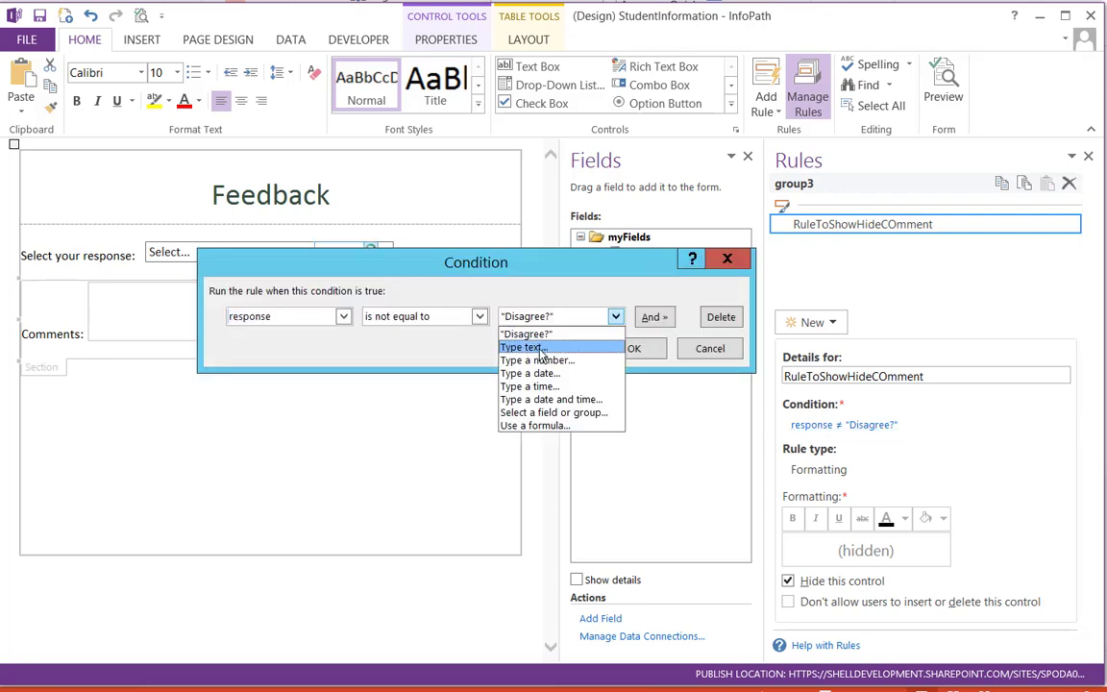
{"action": "left_click", "coordinate": [539, 348]}
{"action": "left_click", "coordinate": [626, 349]}
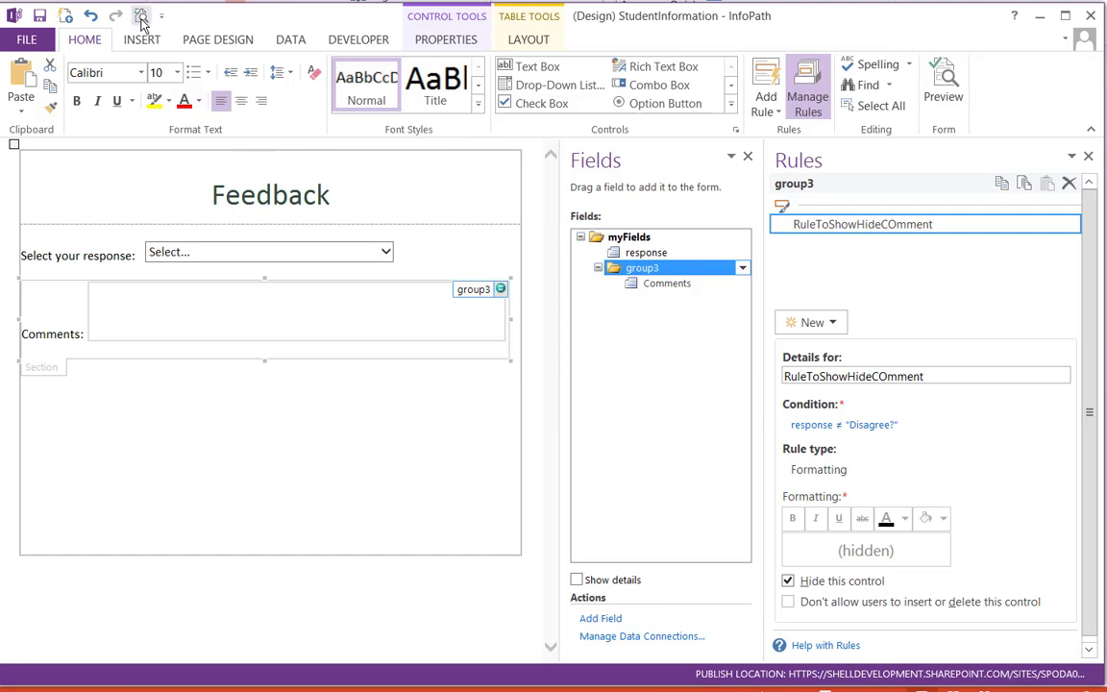
Preview the form and pick Agree?, Disagree? and Cannot Say in the response drop-down.
{"action": "left_click", "coordinate": [140, 15]}
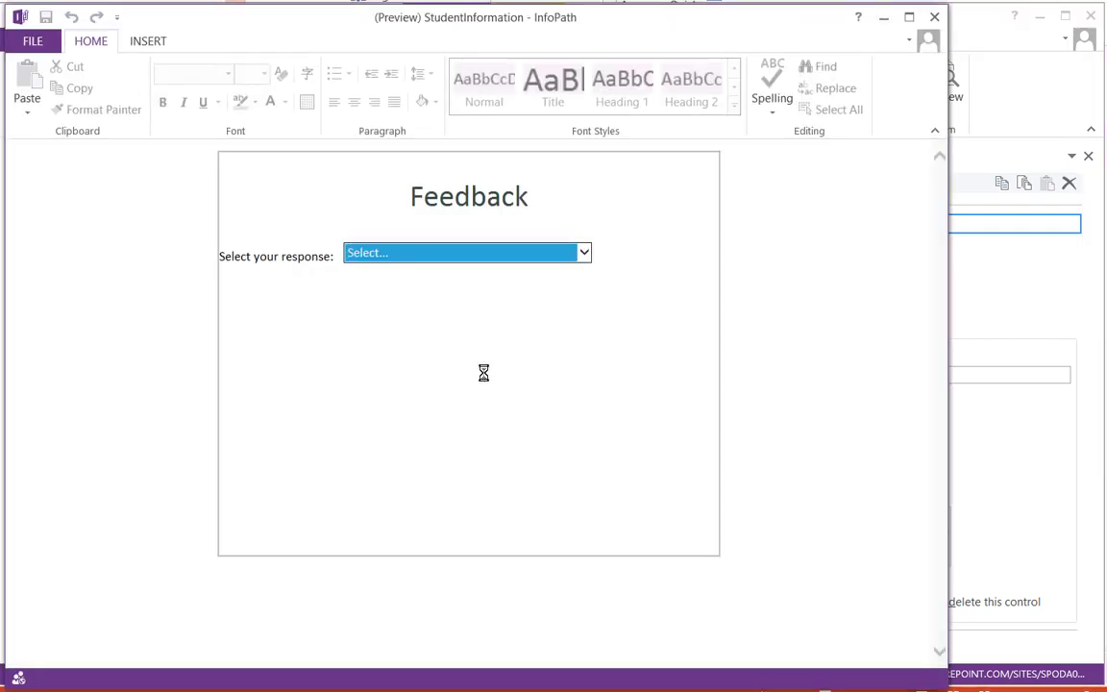
{"action": "left_click", "coordinate": [519, 255]}
{"action": "left_click", "coordinate": [480, 271]}
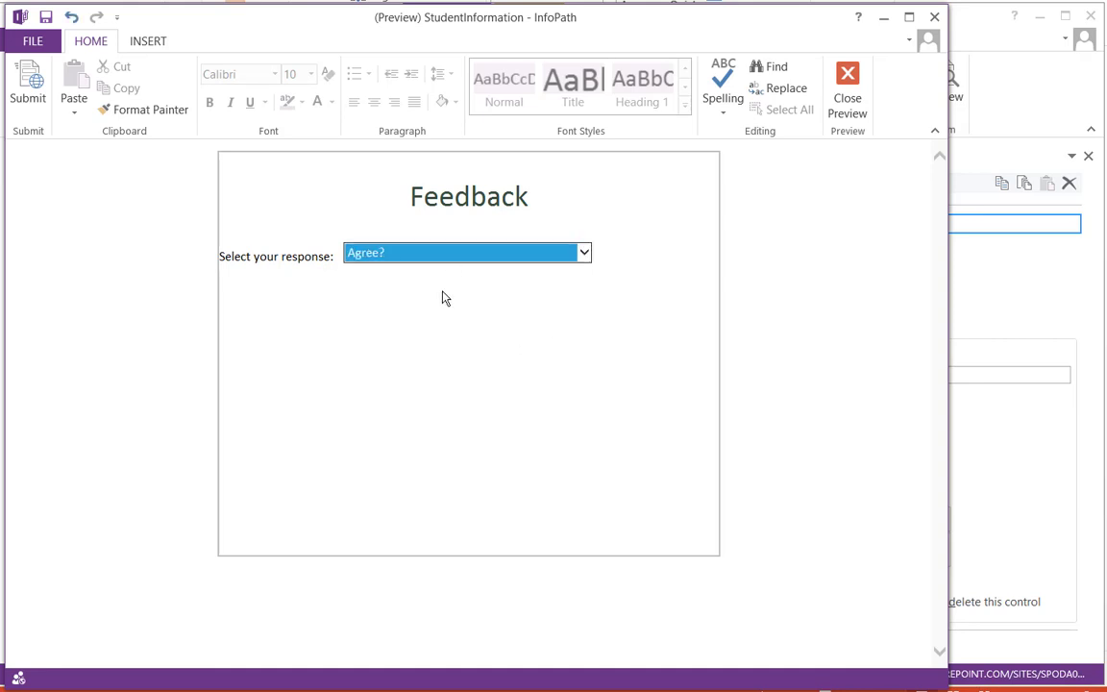
{"action": "left_click", "coordinate": [465, 256]}
{"action": "left_click", "coordinate": [450, 269]}
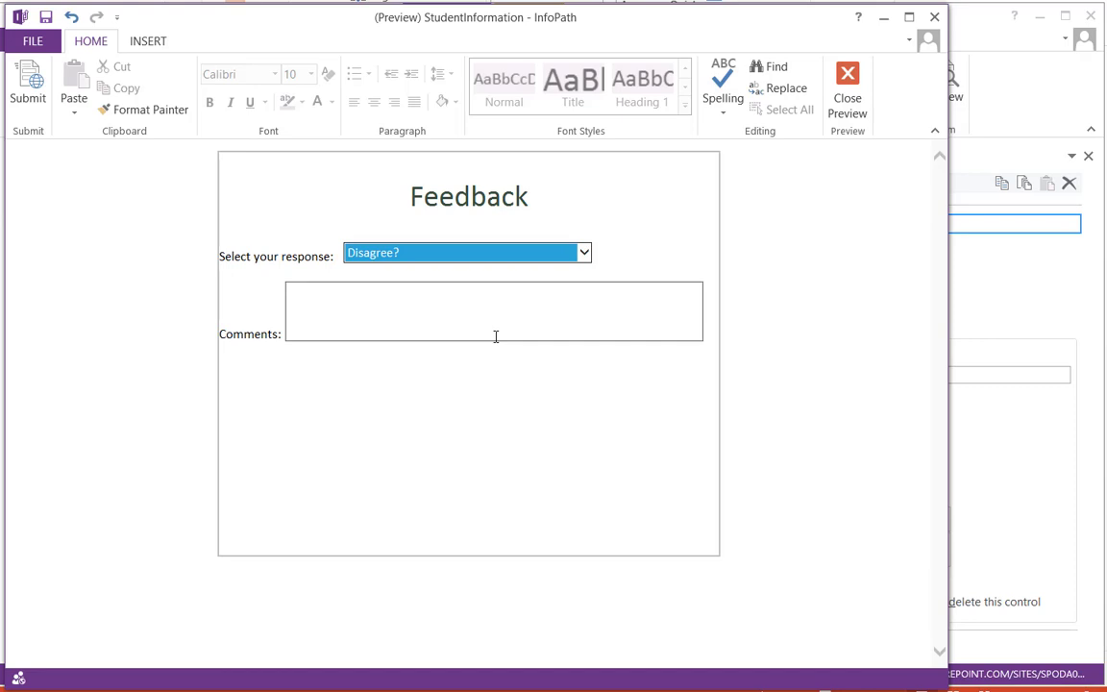
{"action": "left_click", "coordinate": [394, 256]}
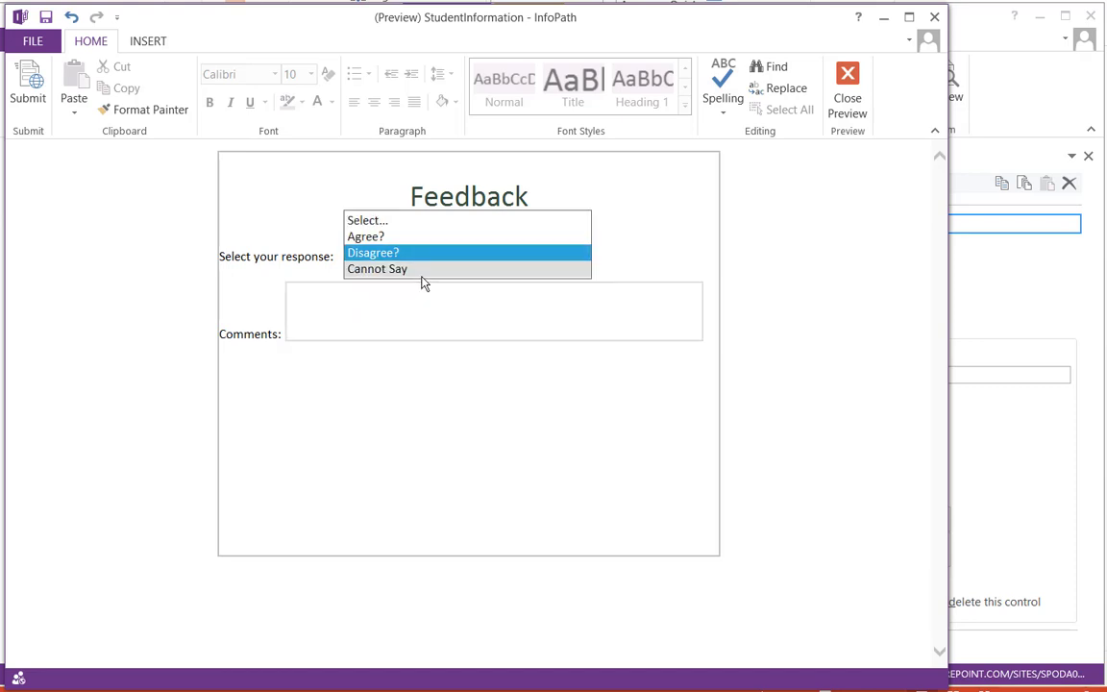
{"action": "left_click", "coordinate": [421, 271]}
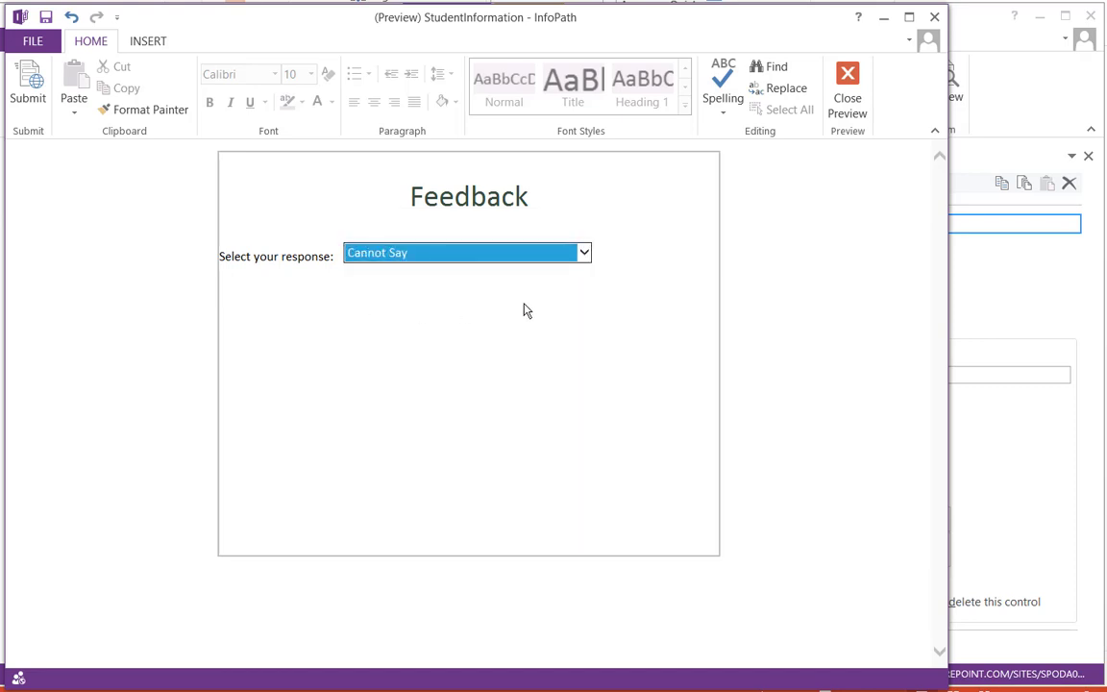